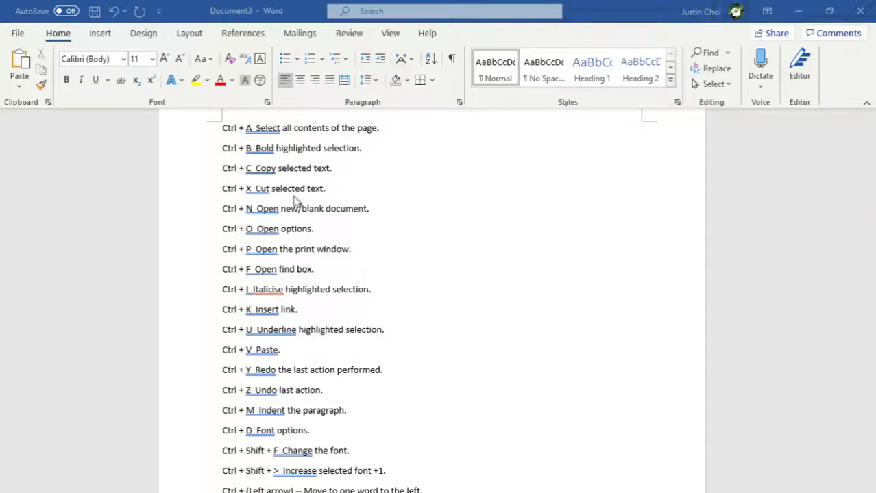
Step: Select all the text in the document and make it bold
scroll(322, 200, up, 2)
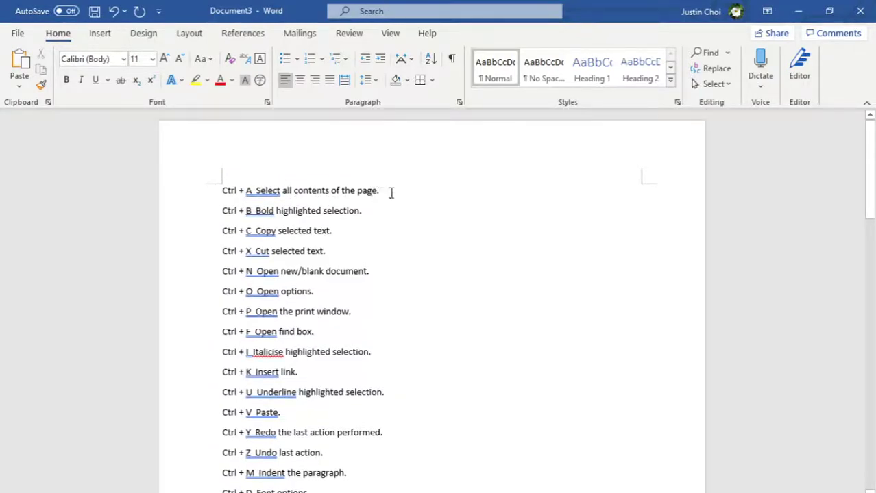
key(ctrl+a)
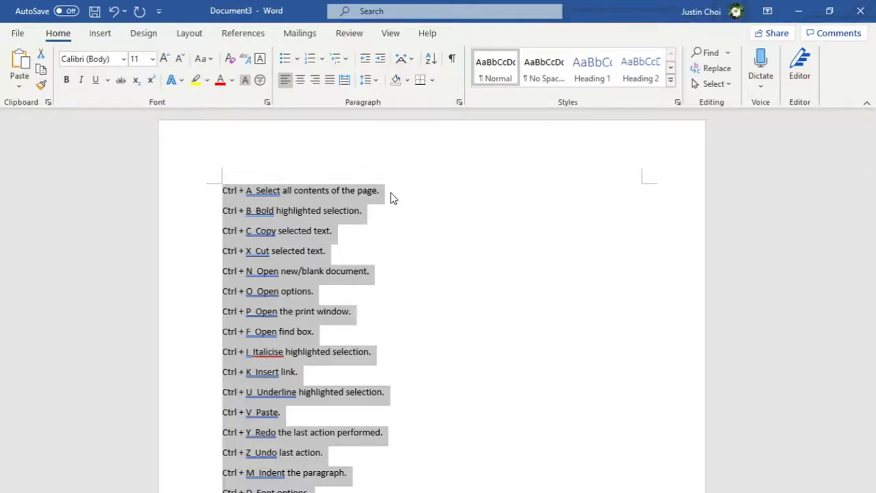
key(ctrl+b)
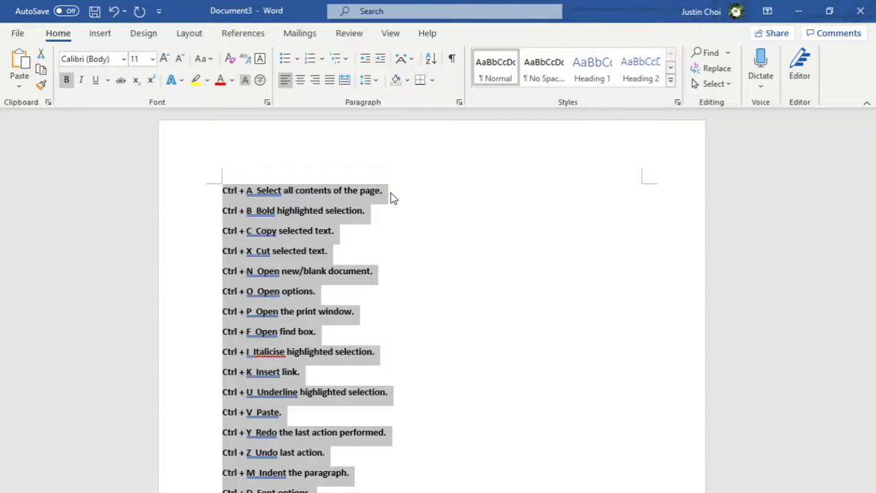
Step: Cut the entire selected text and paste it back into the document
key(ctrl+x)
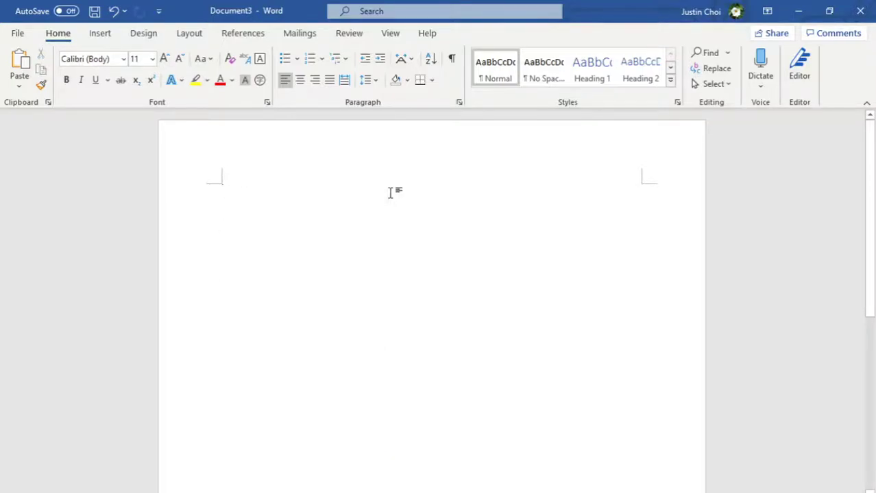
key(ctrl+v)
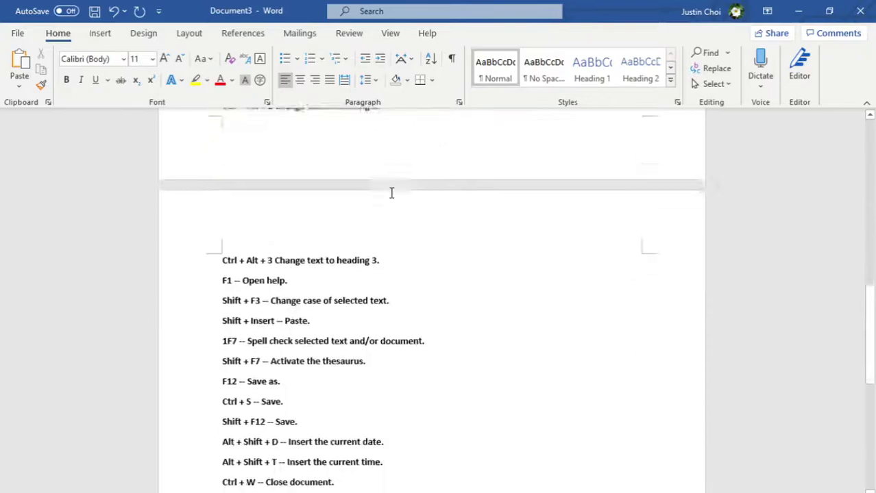
scroll(391, 192, up, 15)
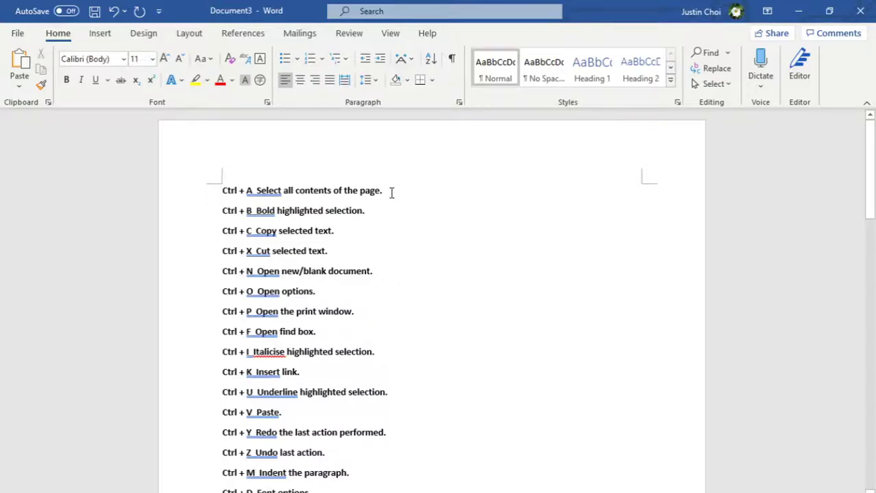
Step: Bring up the options for opening files and the print window, returning to the document after each
key(ctrl+o)
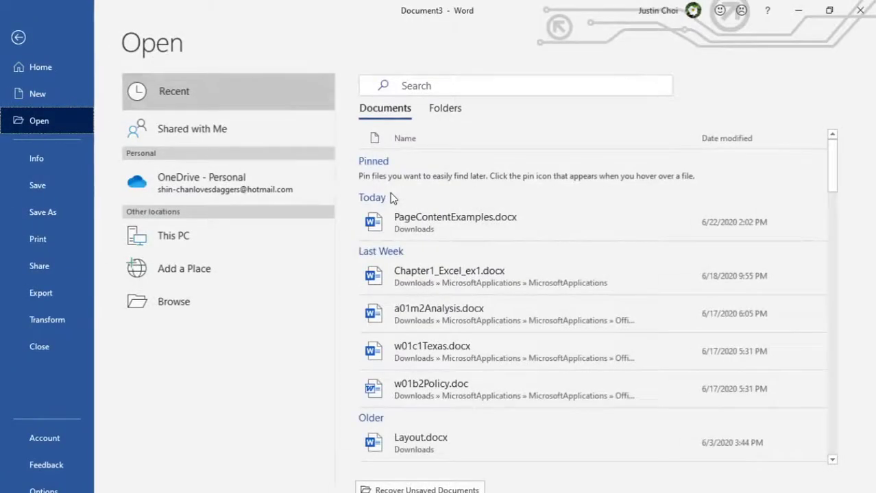
click(18, 37)
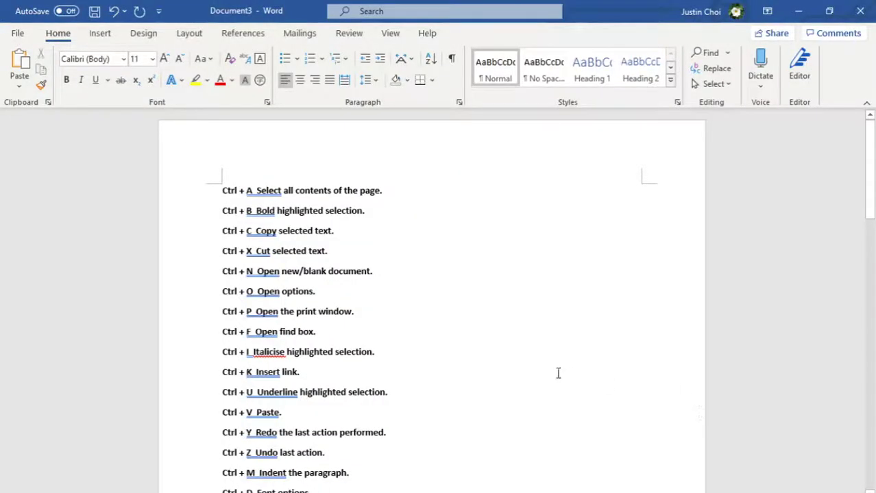
key(ctrl+p)
key(Escape)
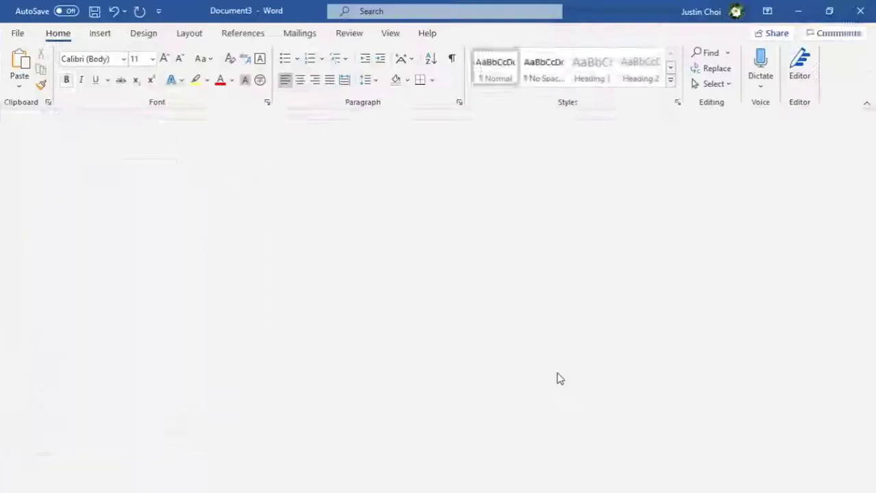
Step: Bring up the find box for searching the document and close it without searching
key(ctrl+v)
scroll(556, 373, up, 15)
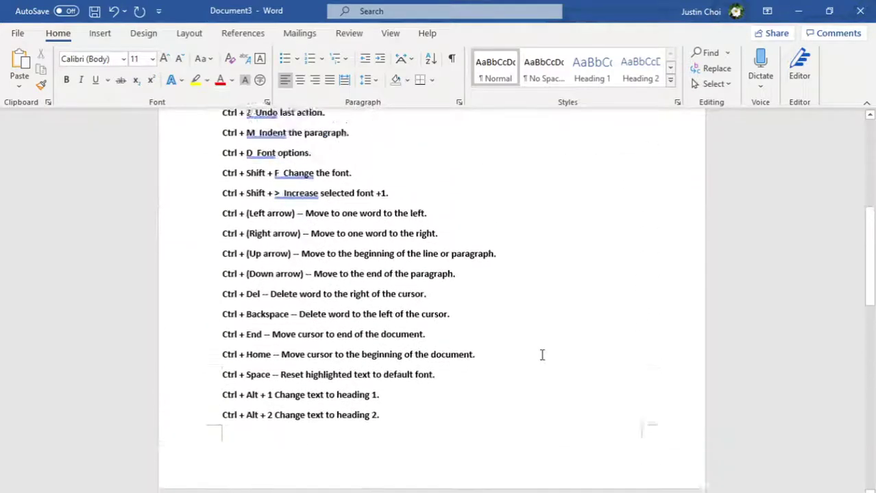
scroll(541, 355, up, 2)
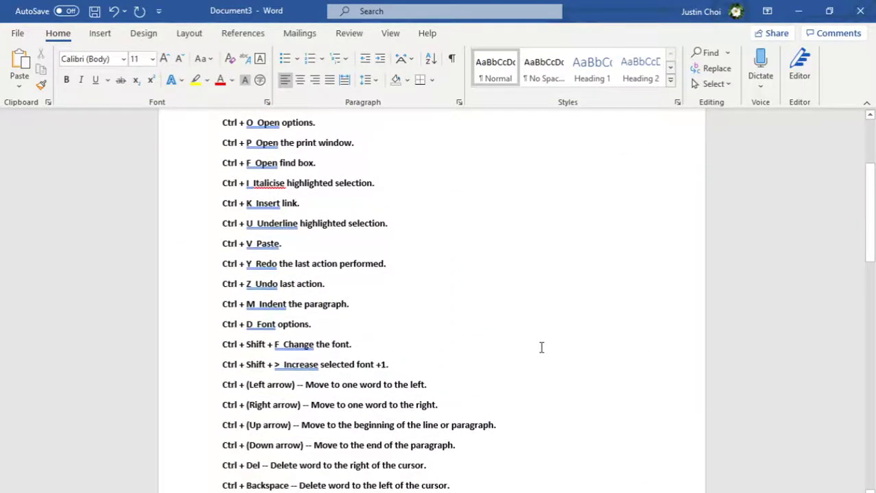
scroll(541, 348, up, 1)
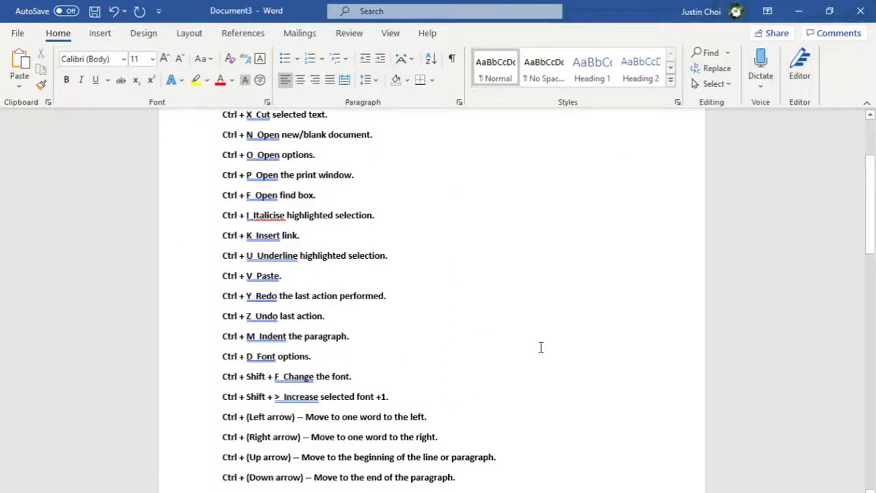
key(ctrl+f)
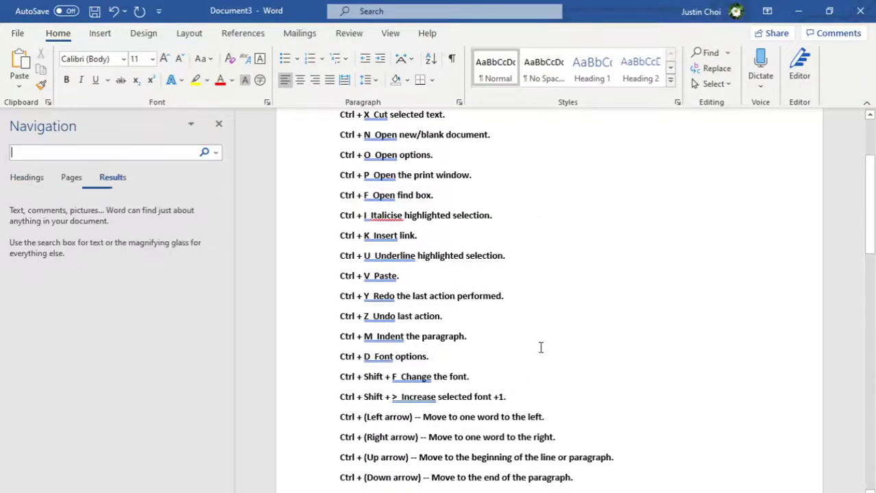
click(219, 124)
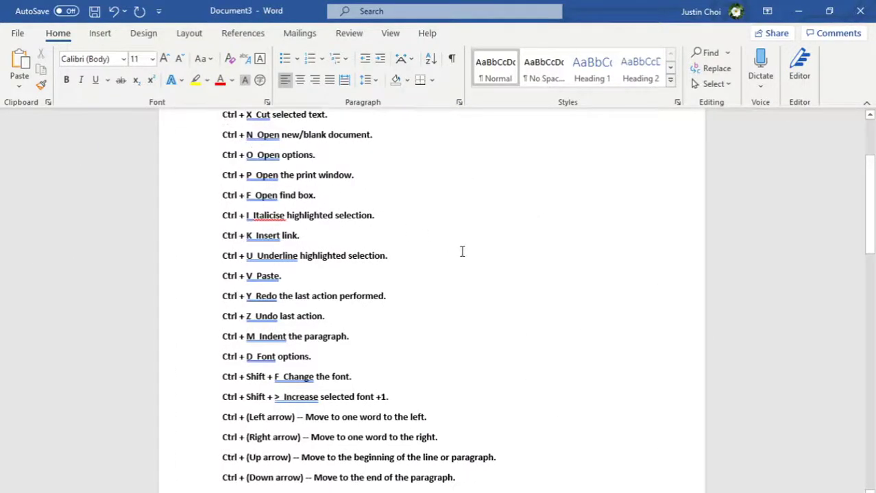
scroll(638, 296, down, 1)
scroll(638, 296, down, 1)
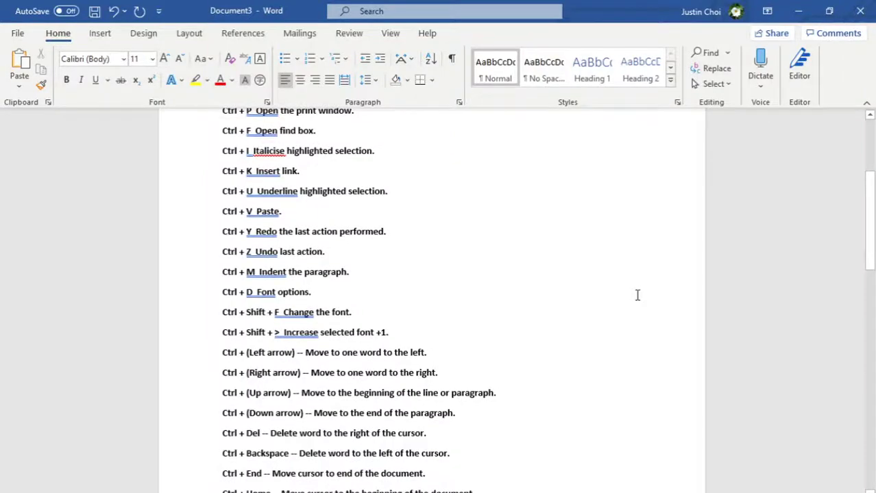
scroll(638, 296, up, 3)
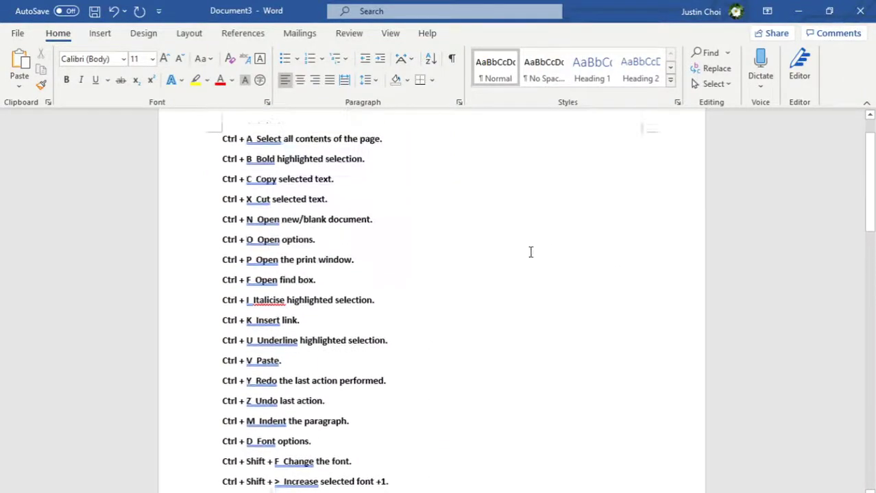
Step: Indent the first line, "Ctrl + A Select all contents of the page.", with a tab and remove the indent again
click(225, 191)
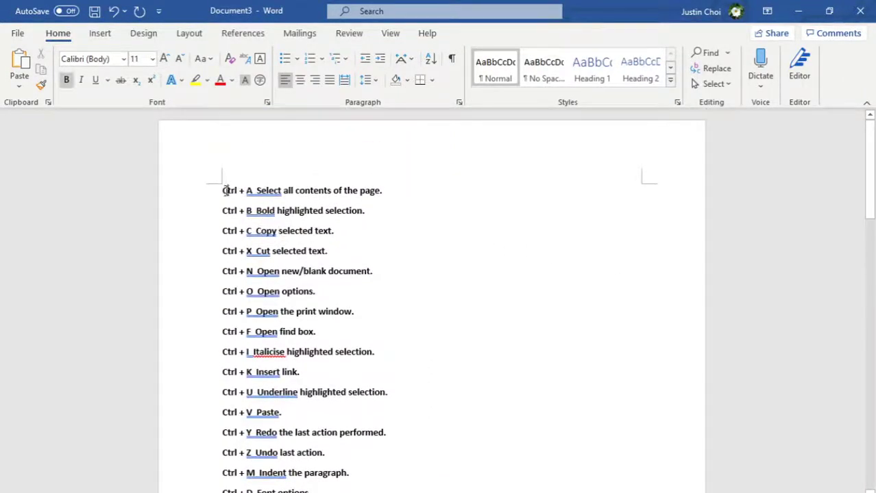
key(Tab)
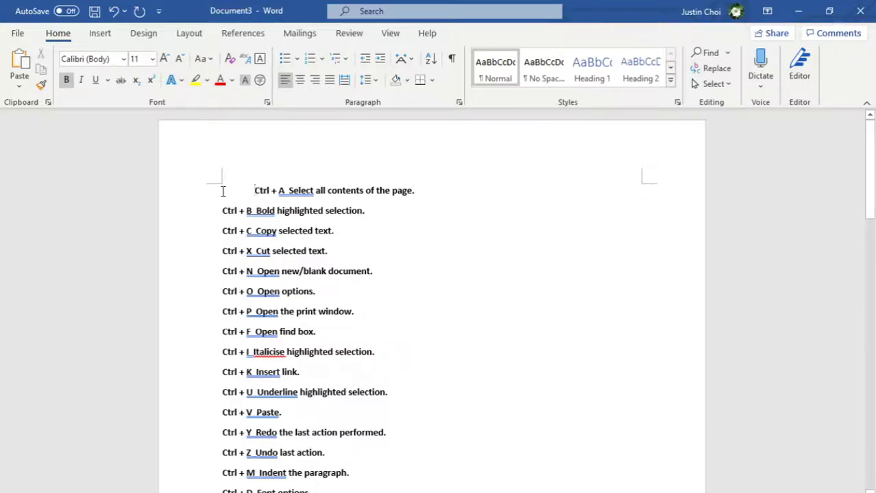
key(BackSpace)
Step: Increase the font size by one step and decrease it again
scroll(223, 192, down, 5)
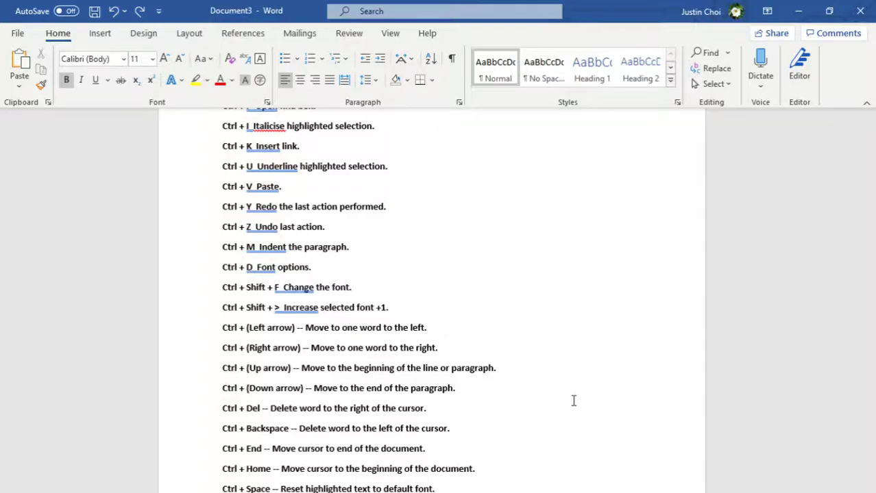
key(ctrl+shift+period)
key(ctrl+shift+comma)
Step: Place the cursor in the "Ctrl + (Left arrow)" line and move it word by word in both directions, continuing on the line below
click(283, 333)
key(ctrl+Left)
key(ctrl+Left)
key(ctrl+Right)
key(ctrl+Right)
key(Down)
key(Left)
key(Left)
key(Left)
key(Left)
key(Left)
key(Left)
key(Left)
key(Left)
key(Left)
key(Left)
key(ctrl+Right)
Step: Move the cursor up two paragraphs and down five paragraphs to the start of the "Ctrl + Backspace" line
key(ctrl+Up)
key(ctrl+Up)
key(ctrl+Down)
key(ctrl+Down)
key(ctrl+Down)
key(ctrl+Down)
key(ctrl+Down)
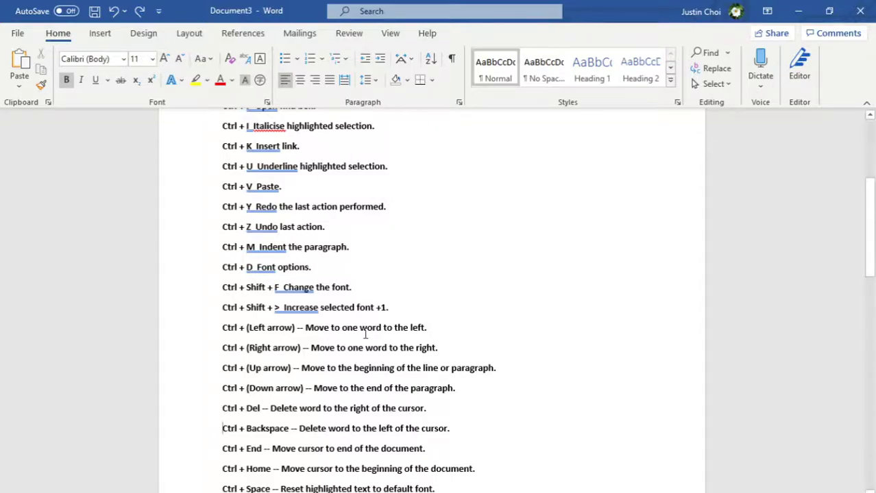
Step: Select and delete the word "the" before "cursor" in the "Ctrl + Del" line, and undo the deletion
scroll(365, 333, down, 1)
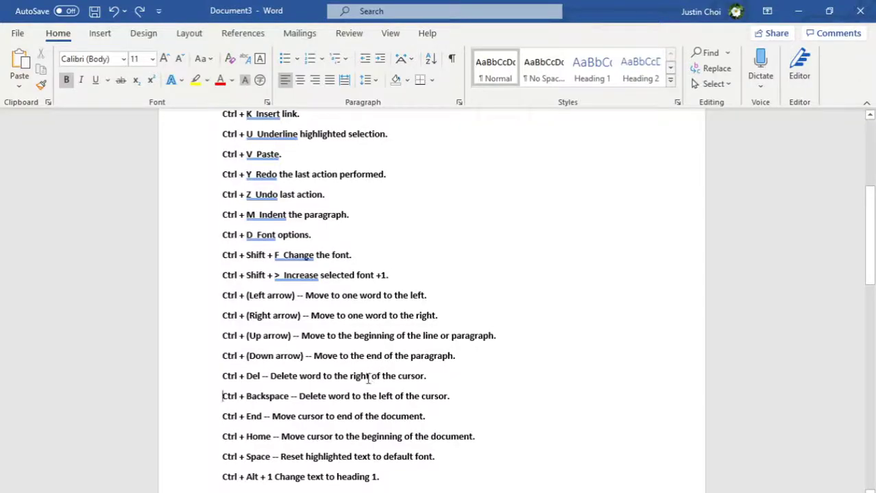
drag(382, 376, 396, 386)
key(Delete)
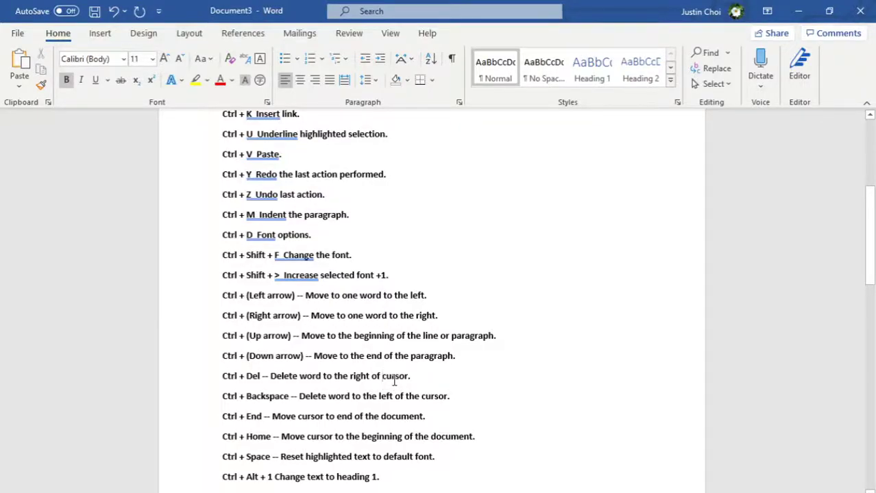
key(ctrl+z)
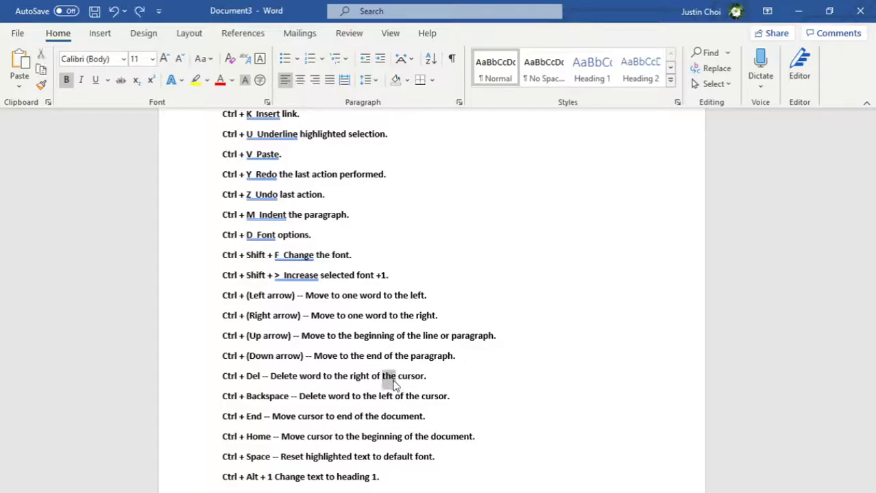
Step: Delete the whole word following the cursor in the "Ctrl + Del" line and undo it, repeating this once more
key(Left)
key(ctrl+Delete)
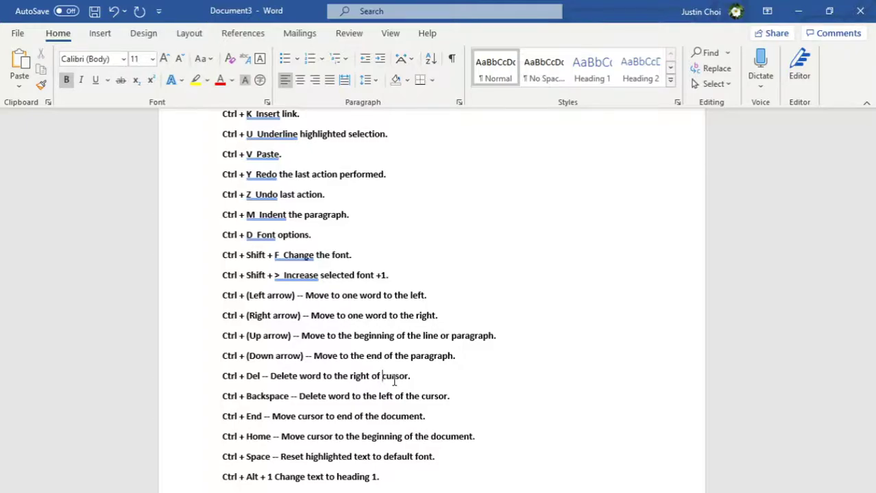
key(ctrl+z)
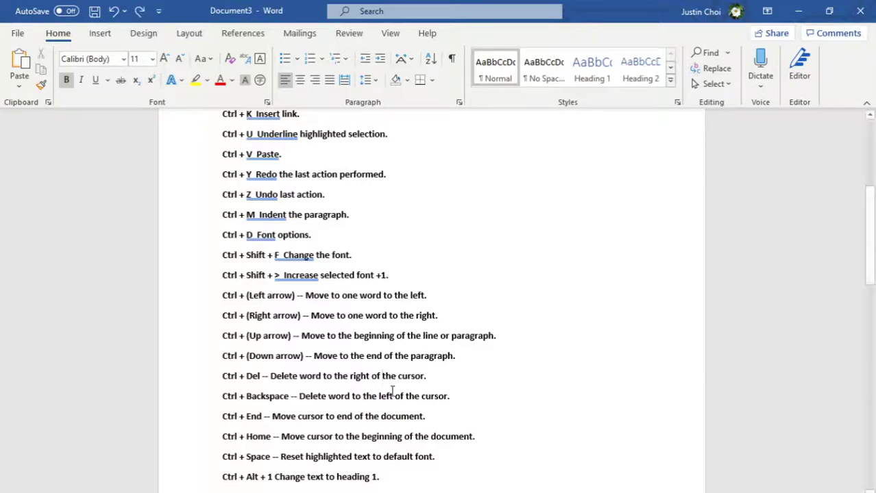
key(ctrl+Delete)
key(ctrl+z)
Step: Delete the two words "the left" before the cursor in the "Ctrl + Backspace" line, and undo both deletions
click(395, 396)
key(Left)
key(ctrl+BackSpace)
key(ctrl+BackSpace)
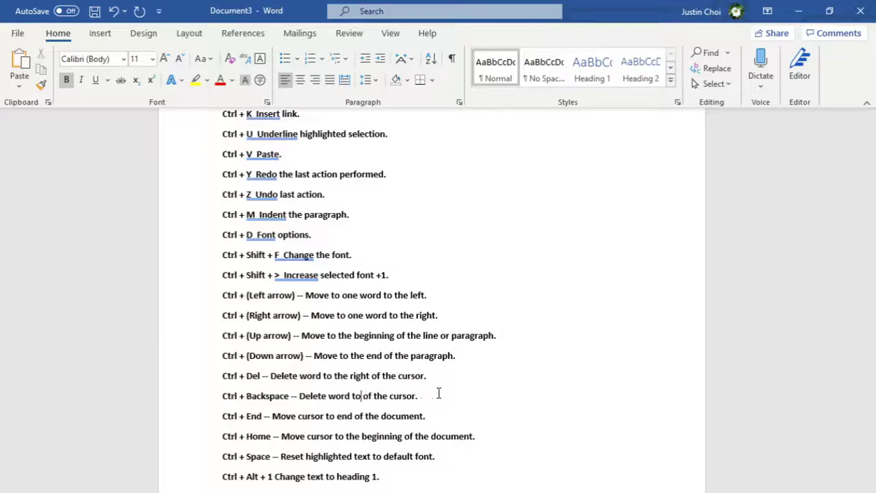
key(ctrl+z)
key(ctrl+z)
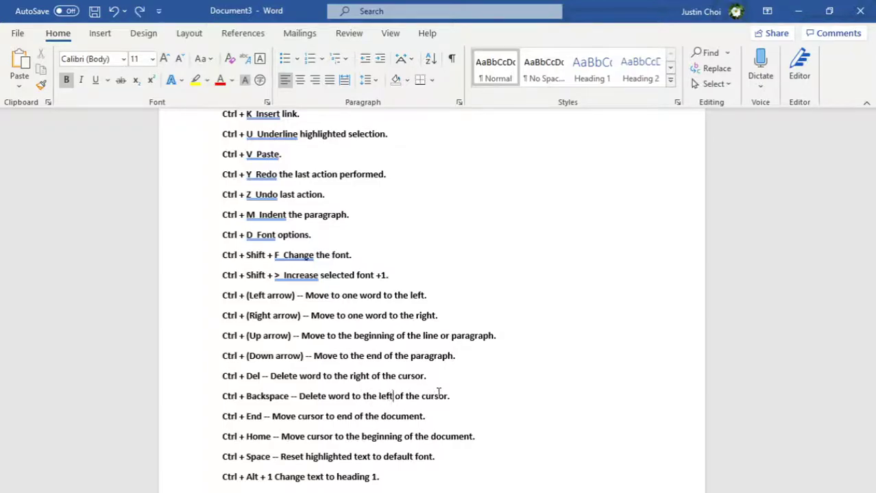
Step: Move the cursor to the end of the document and back to its beginning
key(ctrl+End)
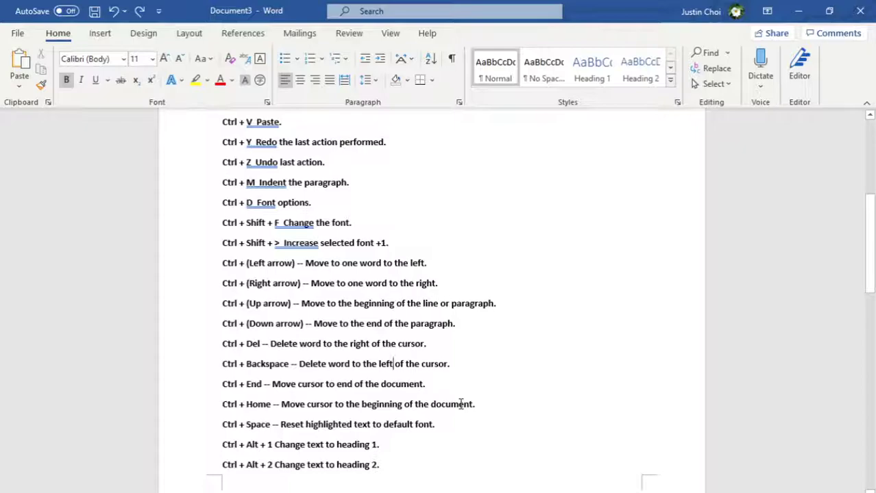
key(ctrl+End)
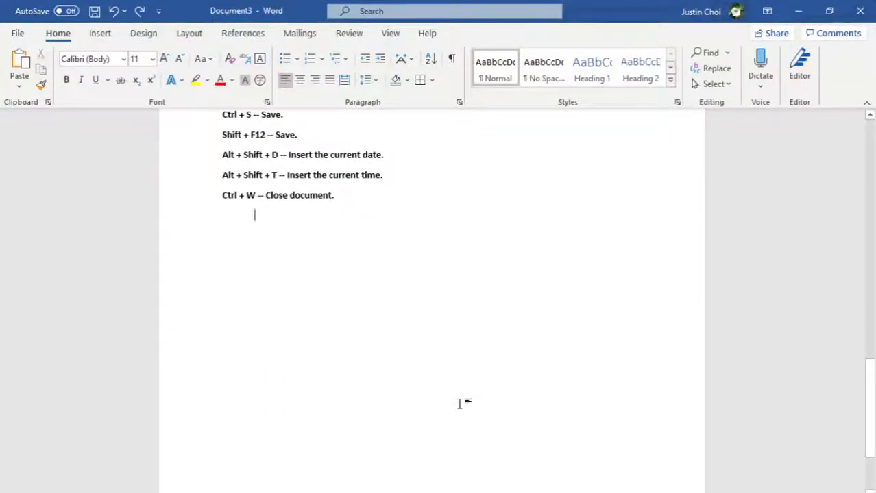
key(ctrl+Home)
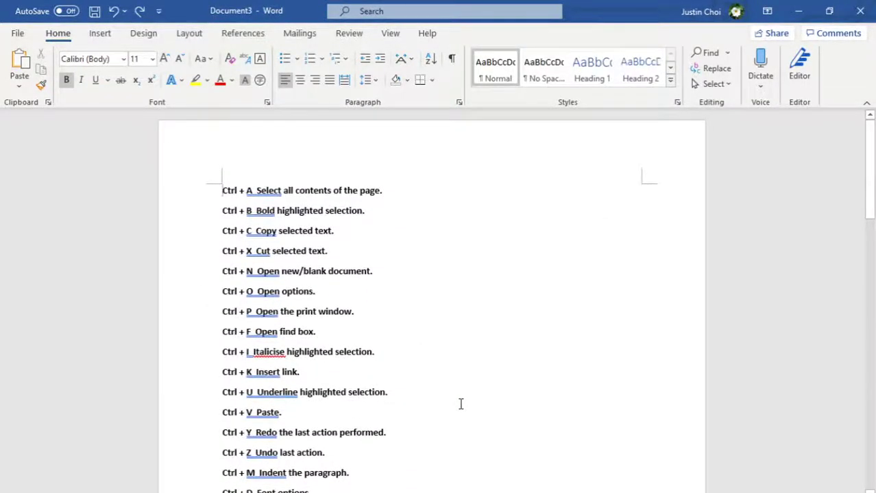
Step: Apply the Heading 1 style to the line "Ctrl + Alt + 1 Change text to heading 1."
scroll(461, 404, down, 10)
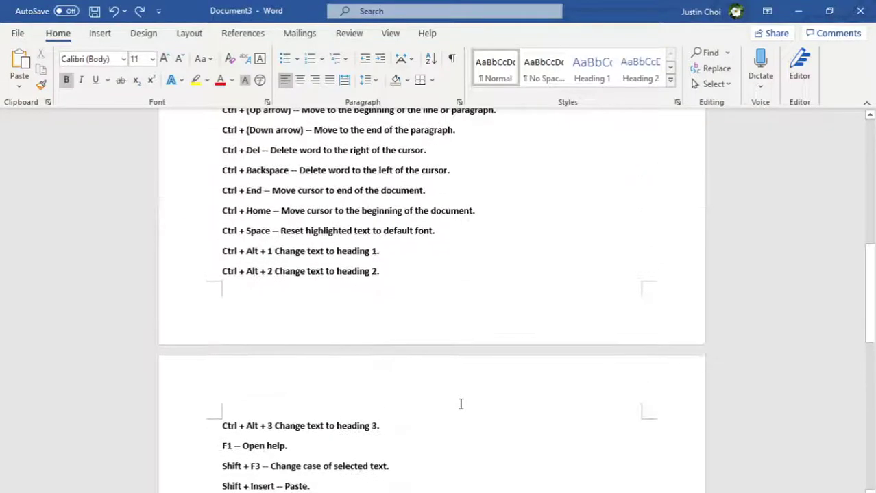
scroll(461, 404, up, 3)
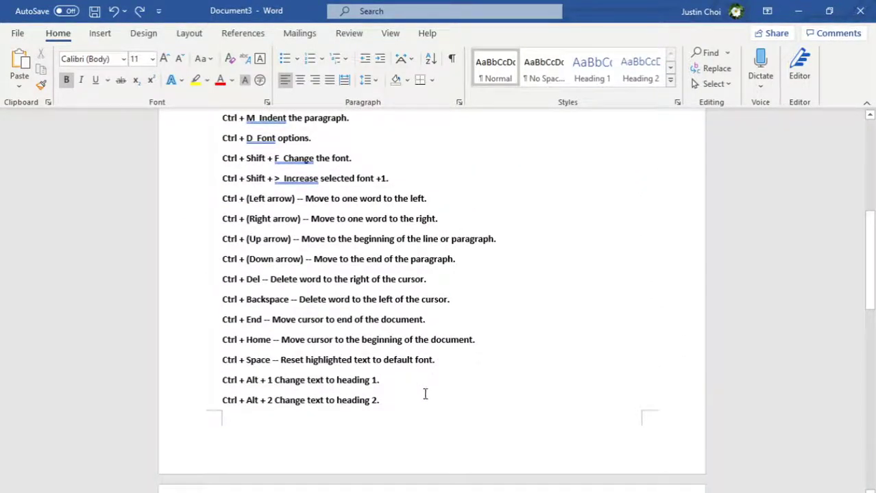
scroll(425, 418, down, 1)
scroll(425, 419, down, 3)
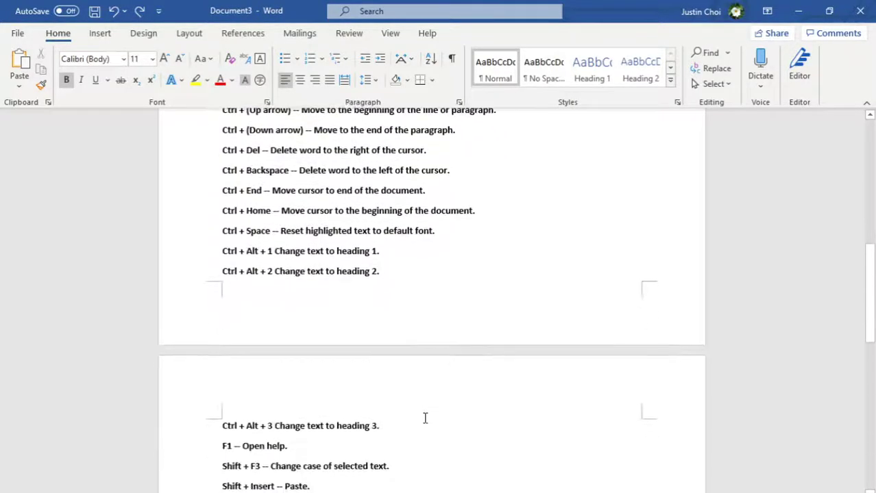
click(384, 253)
click(197, 248)
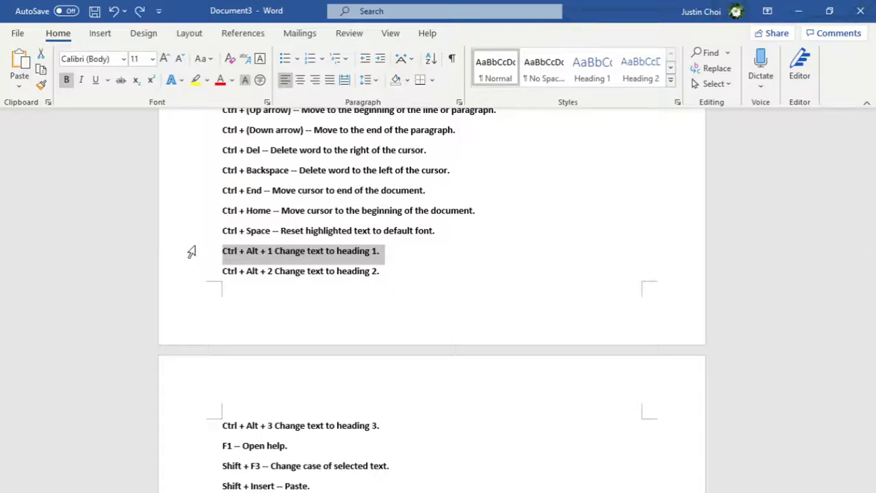
key(ctrl+alt+1)
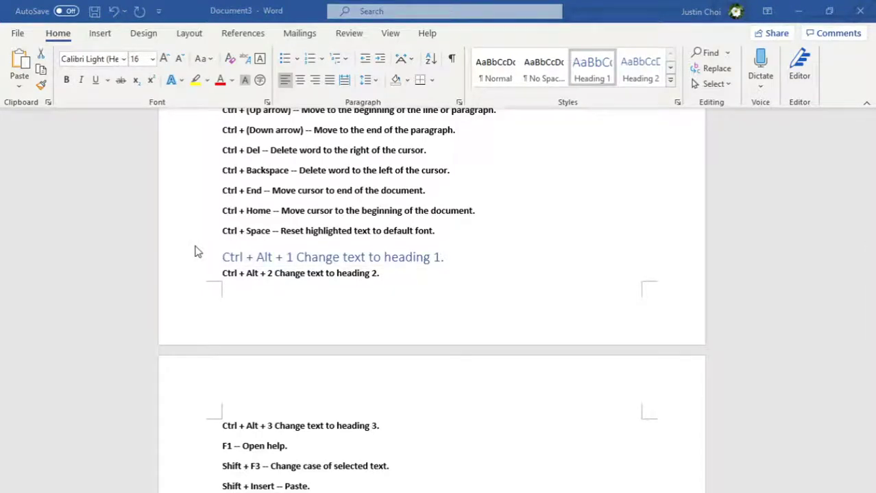
drag(222, 257, 451, 255)
click(456, 273)
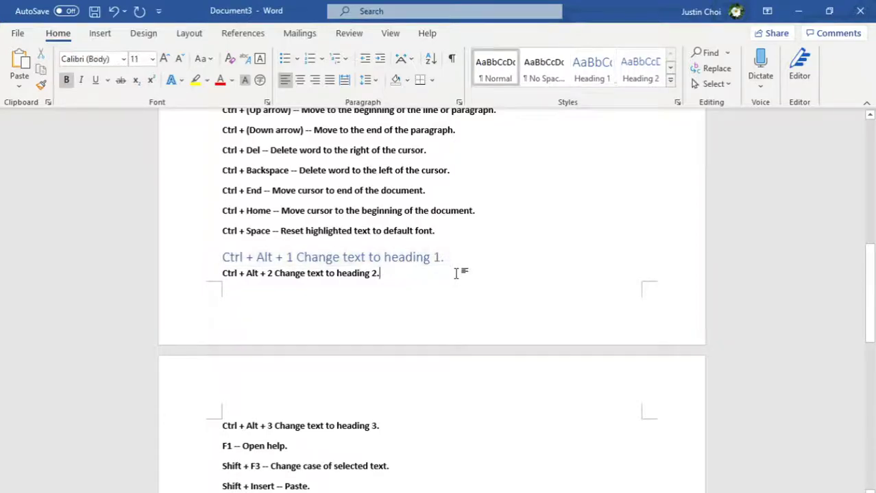